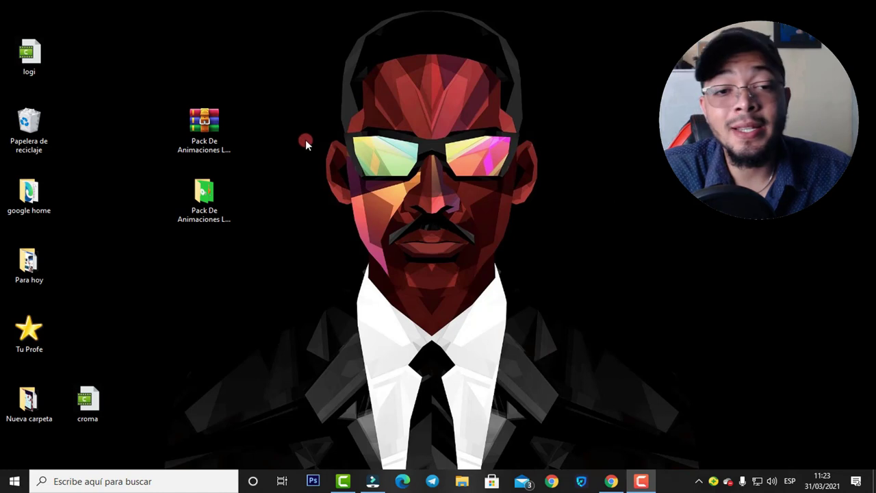
Try to extract the Pack De Animaciones Like Y Suscribete archive directly onto the desktop.
mouse_move(204, 127)
mouse_down()
mouse_move(226, 144)
mouse_move(204, 127)
mouse_up()
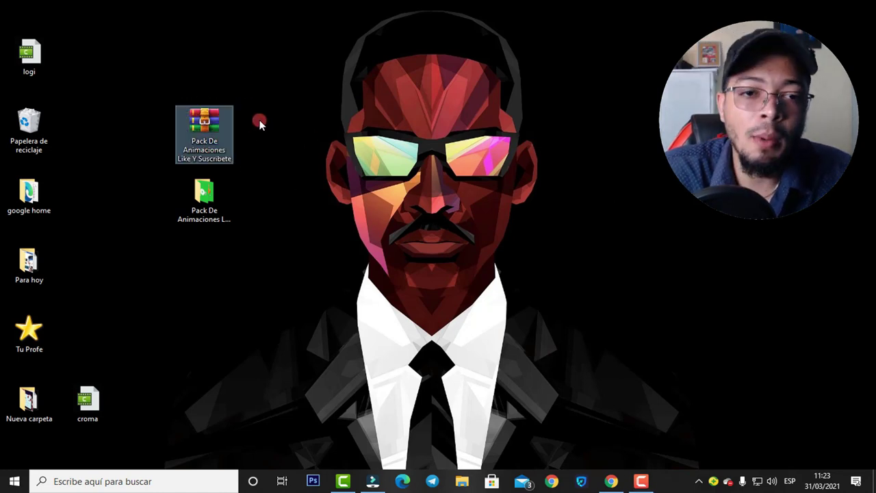
right_click(211, 124)
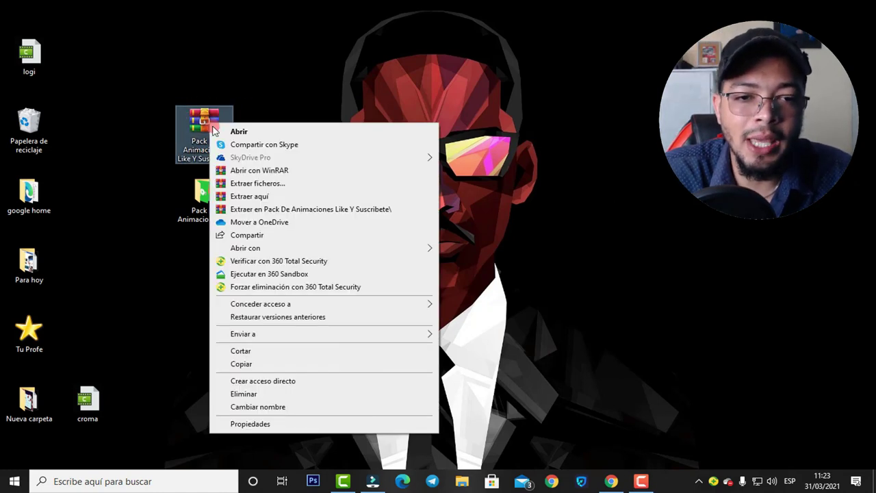
click(254, 196)
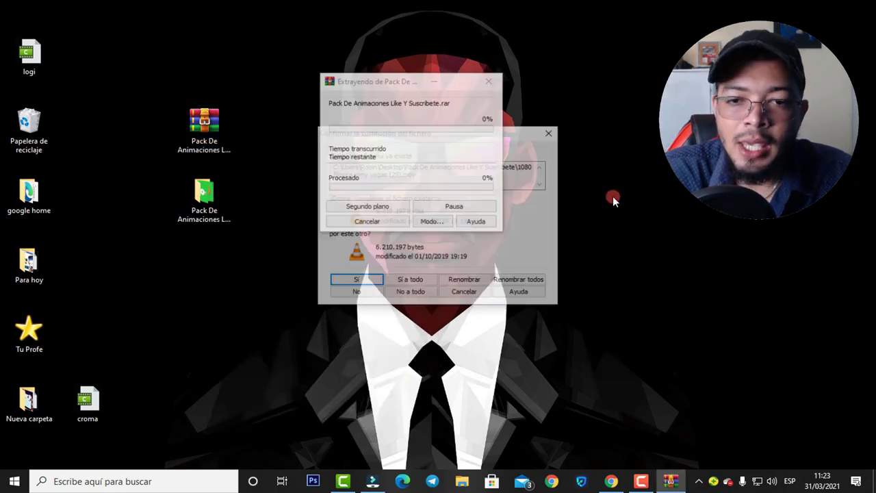
click(548, 132)
drag(197, 209, 200, 228)
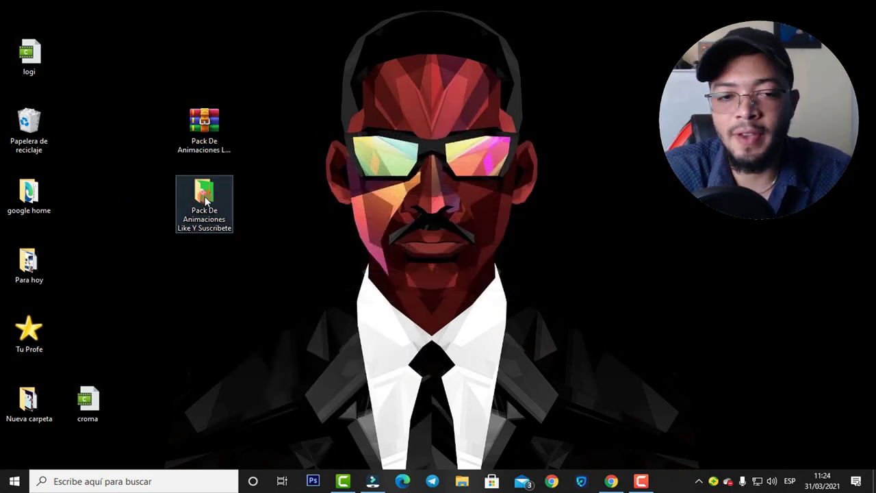
click(158, 193)
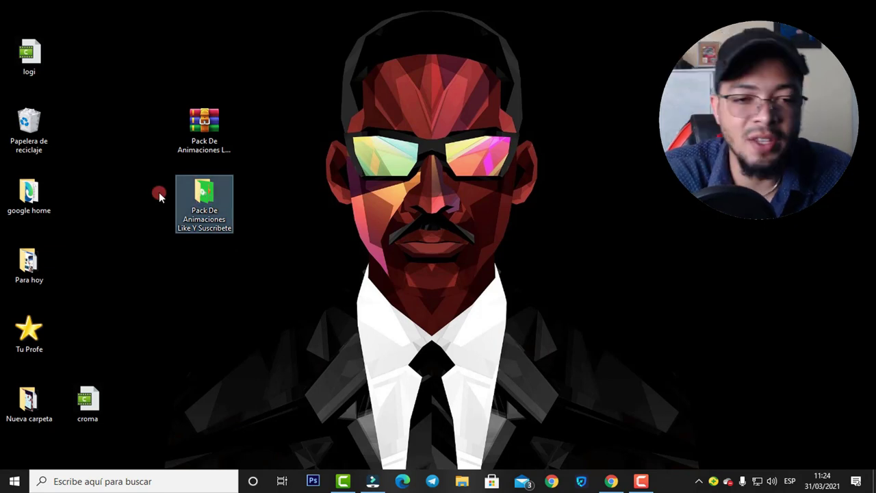
click(261, 194)
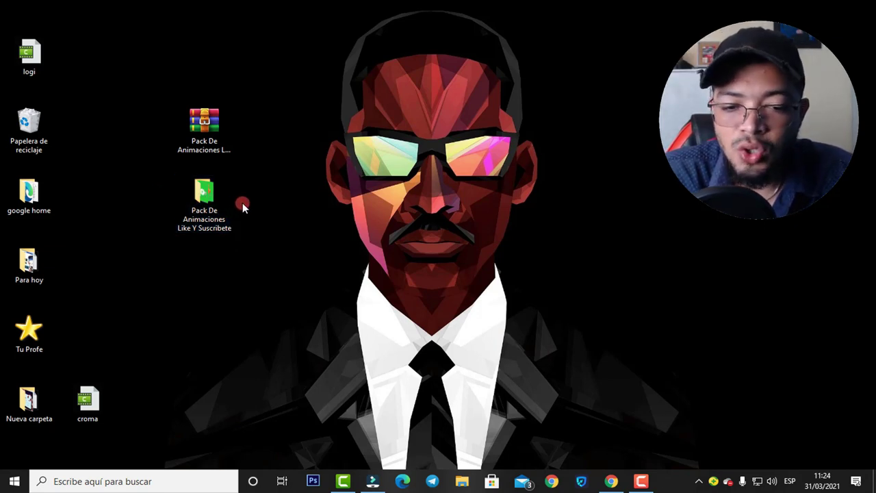
Switch to Filmora and add a new folder under Project Media.
click(373, 482)
click(389, 458)
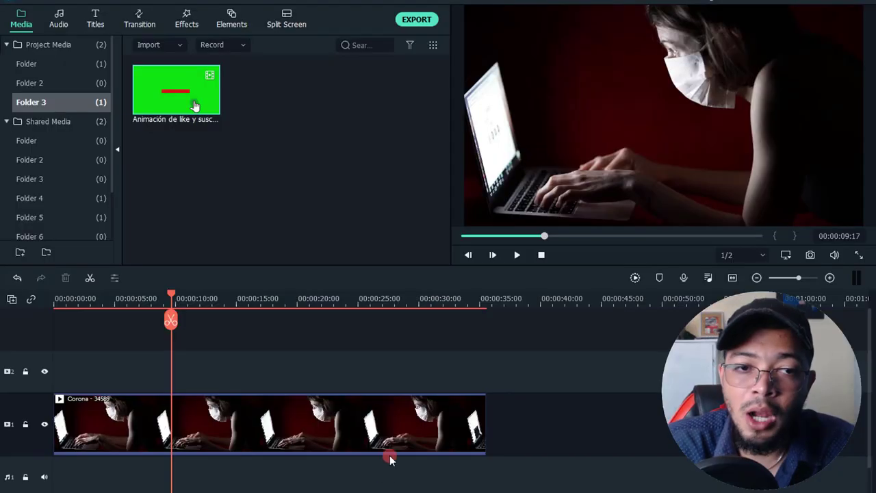
click(262, 428)
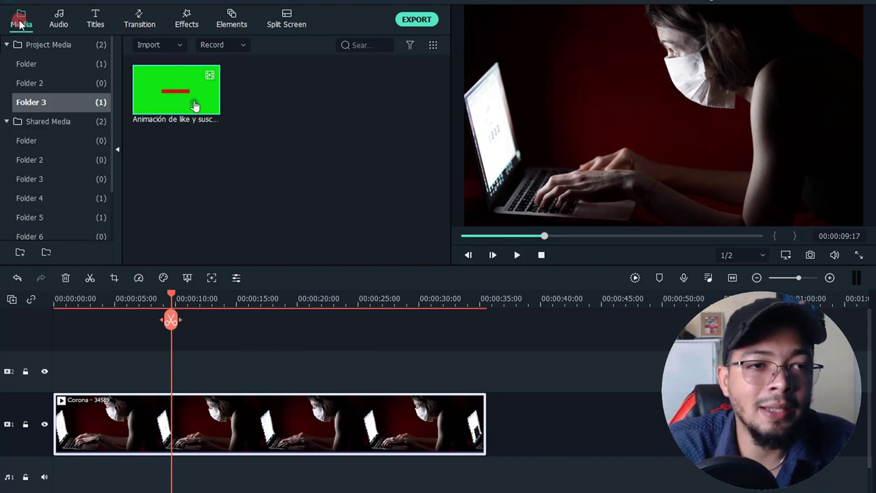
right_click(38, 48)
click(90, 109)
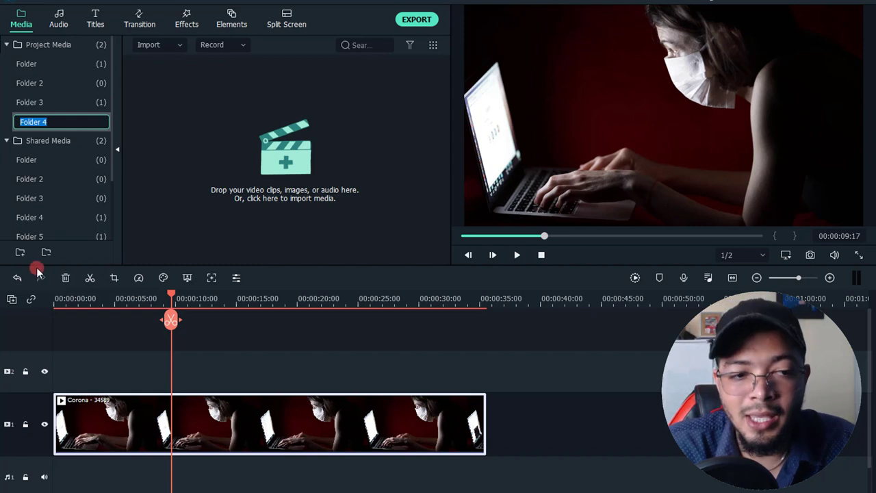
Import the green-screen like and subscribe animation with the hand pointer from the desktop's Pack De Animaciones Like Y Suscribete folder.
click(286, 169)
click(140, 307)
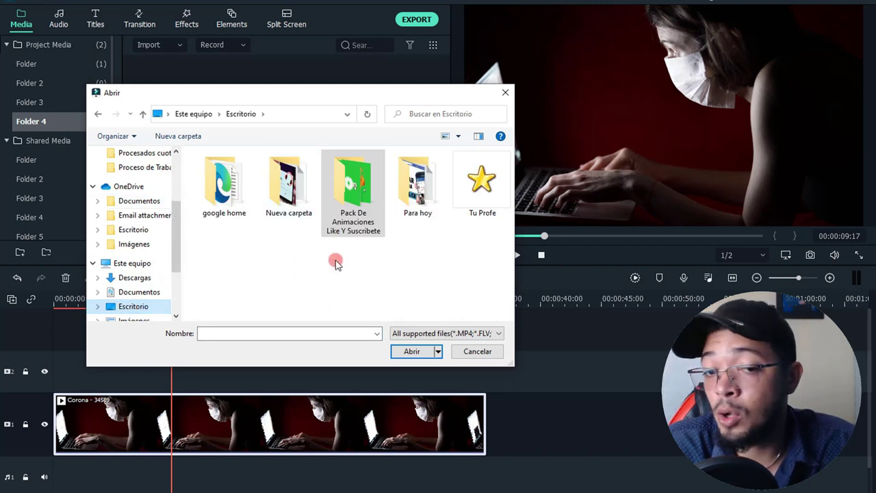
double_click(357, 200)
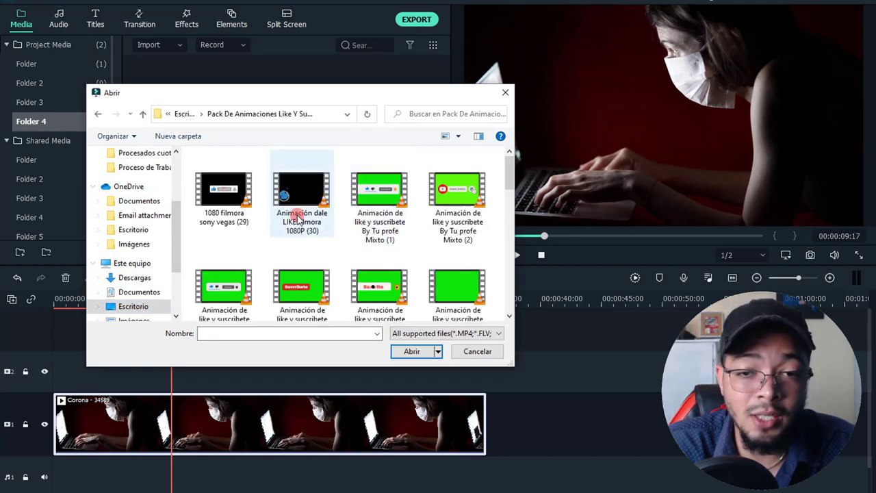
scroll(335, 218, down, 3)
scroll(290, 249, down, 1)
click(222, 173)
double_click(222, 172)
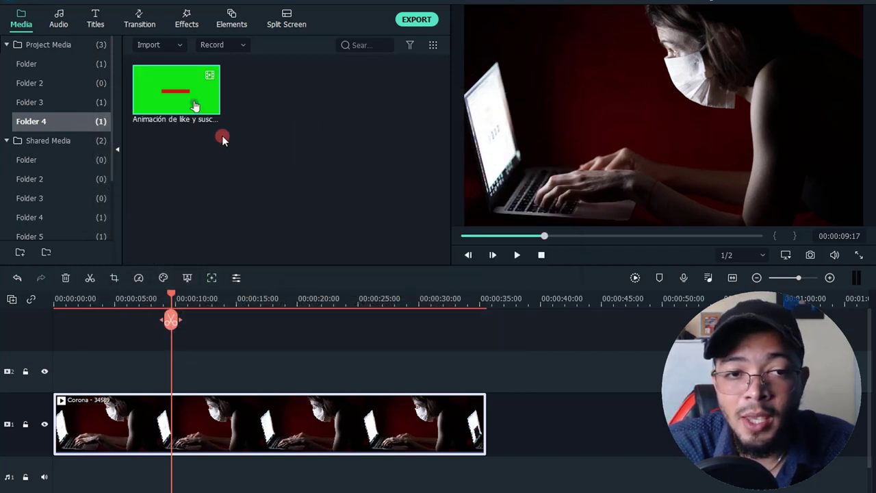
Place the imported animation on video track 2 at about 8 seconds above the Corona clip and apply Green Screen to it.
drag(173, 310, 149, 367)
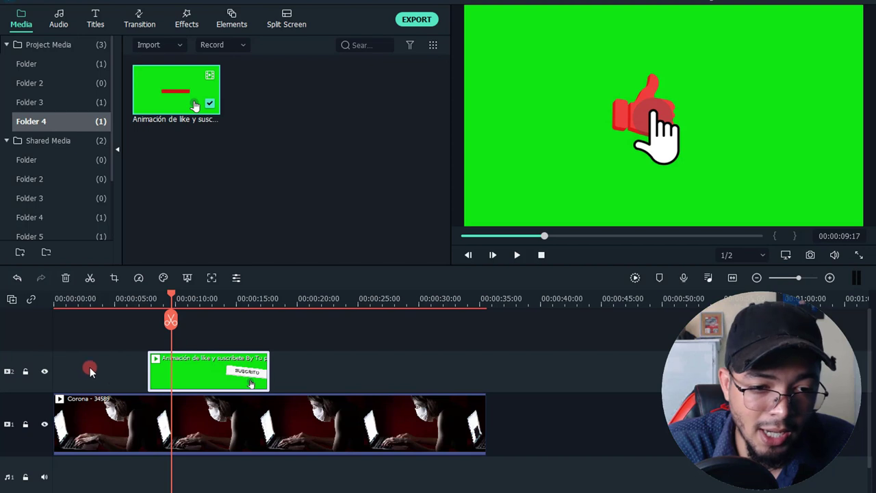
right_click(209, 370)
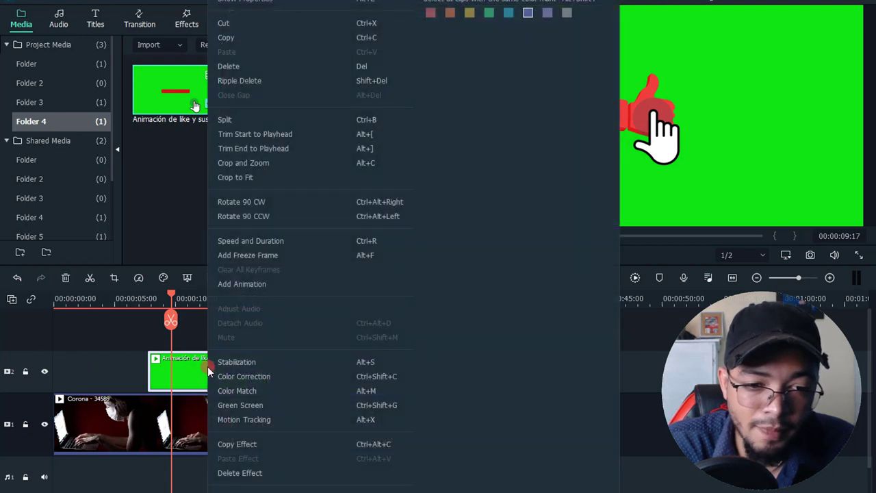
click(285, 406)
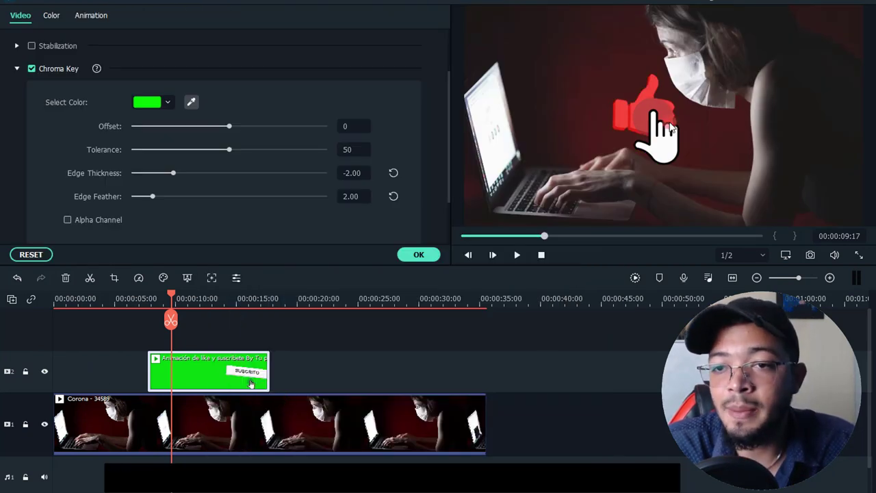
Sample the animation's green background as the chroma key colour, then scale the overlay down and recentre it in the frame.
mouse_move(669, 126)
mouse_down()
mouse_move(611, 150)
mouse_move(672, 123)
mouse_move(659, 122)
mouse_move(672, 126)
mouse_up()
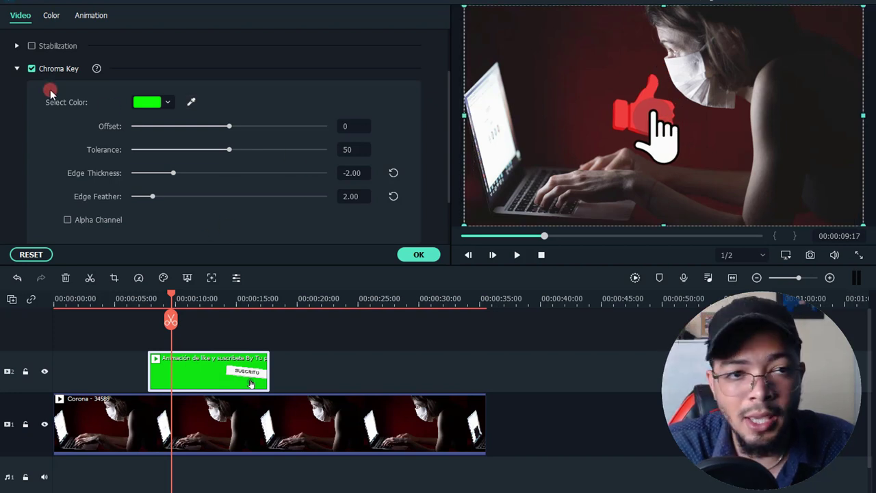
click(189, 103)
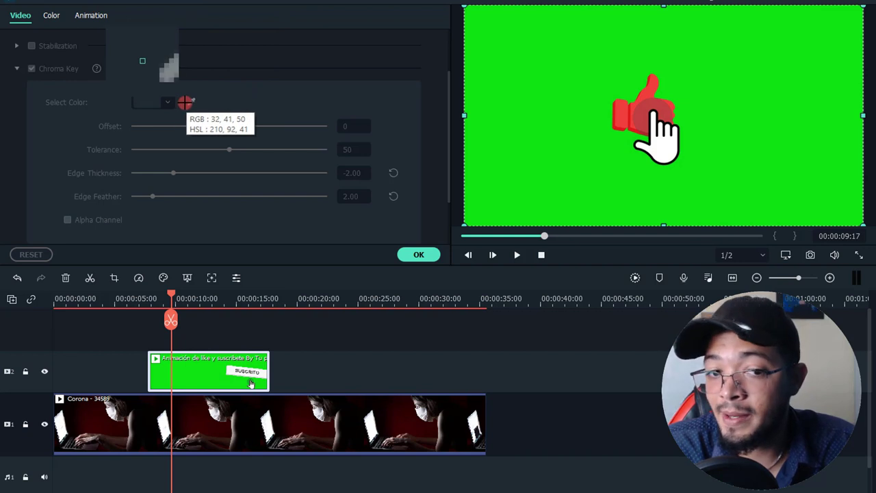
click(543, 140)
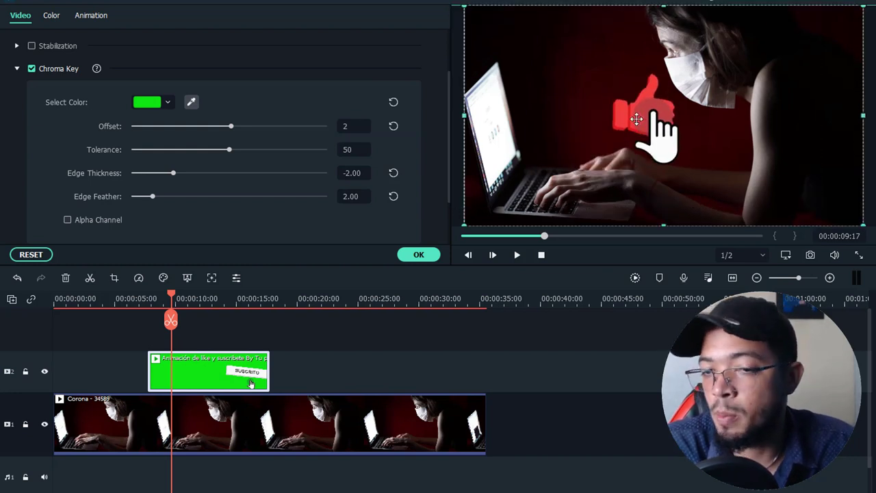
drag(466, 10, 576, 64)
drag(638, 148, 639, 116)
Play the timeline from about 6 seconds to preview the keyed animation, and accept the clip's settings.
drag(155, 323, 127, 320)
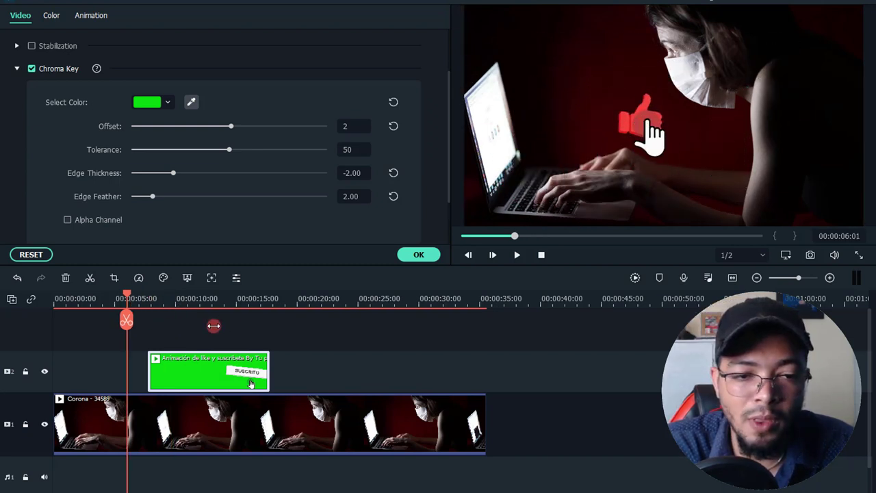
key(space)
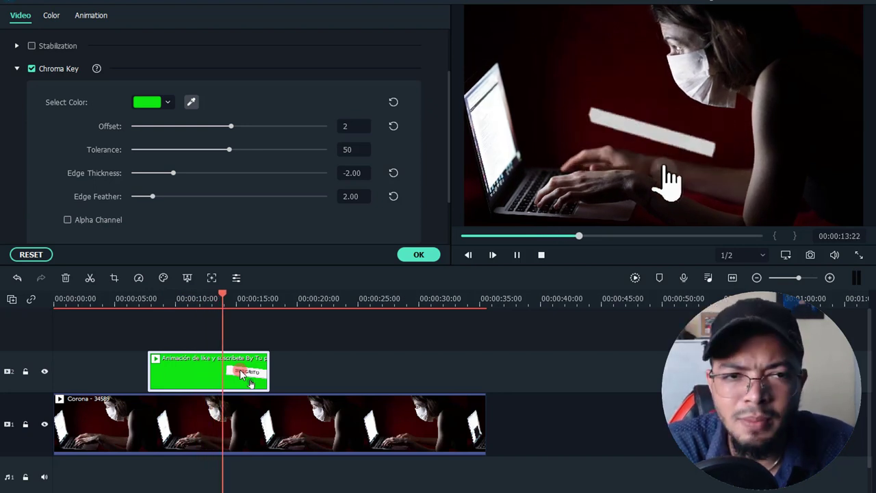
click(317, 372)
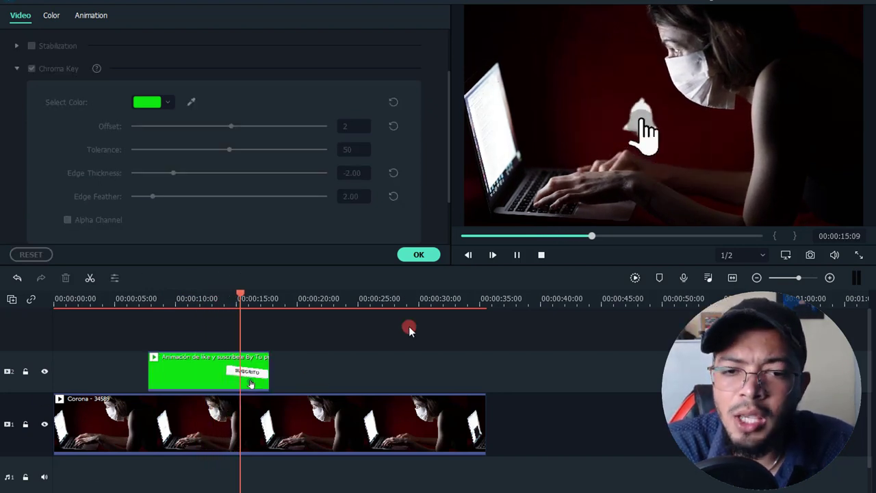
click(419, 255)
key(space)
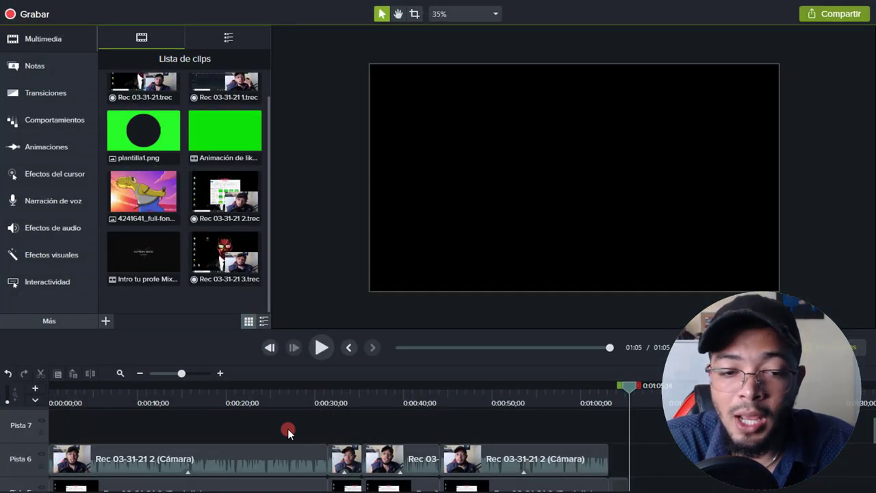
In Camtasia, put the playhead at 0:00:14,04 and import "Animación de like y suscribete By Tu profe Mixto (1)" into the clip list.
click(180, 396)
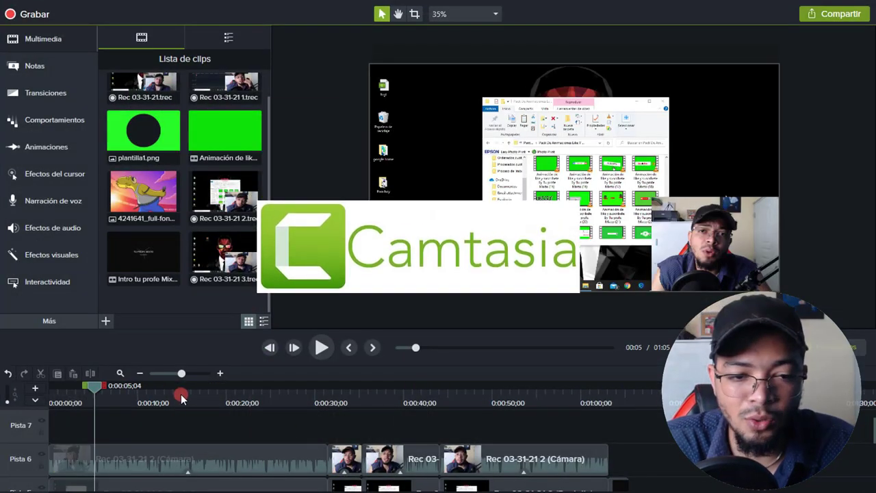
click(174, 396)
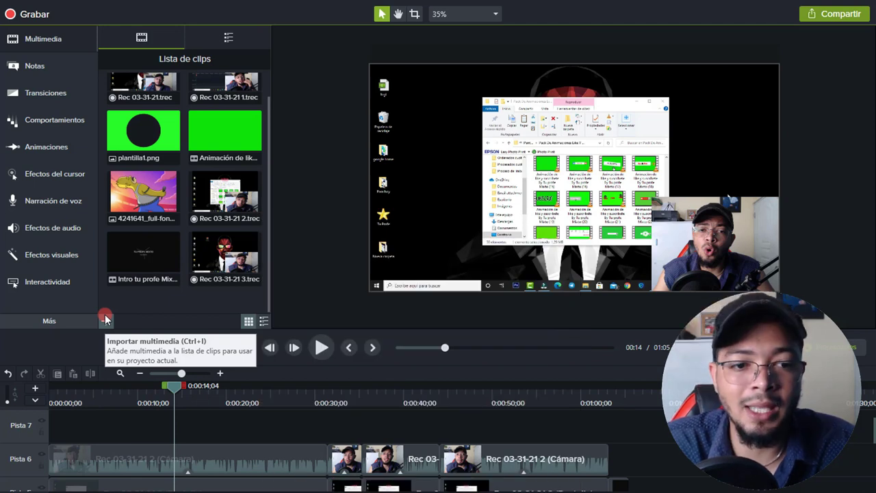
click(105, 319)
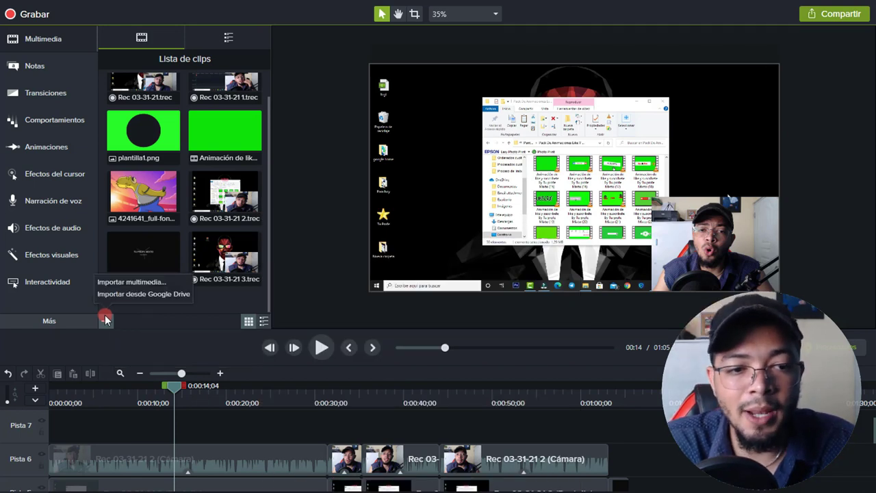
click(127, 284)
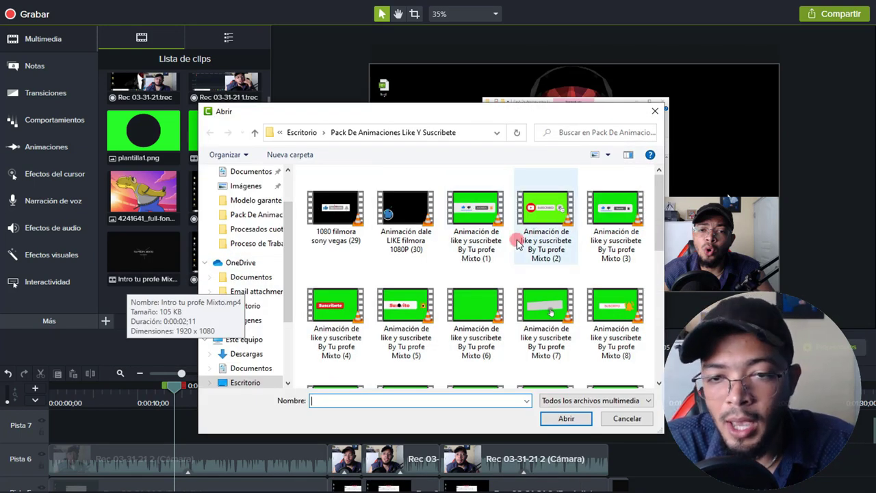
double_click(477, 218)
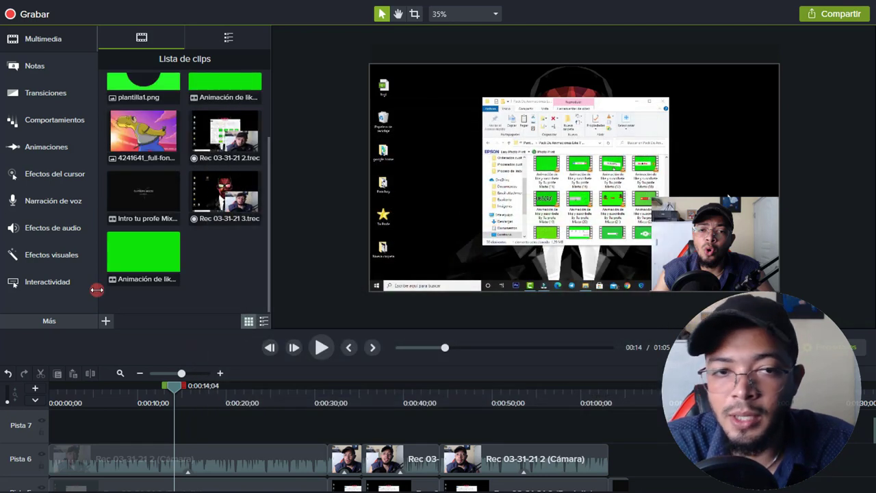
Place the imported animation on Pista 7 at about 11 seconds and apply the Eliminar un color visual effect to it.
drag(131, 262, 152, 428)
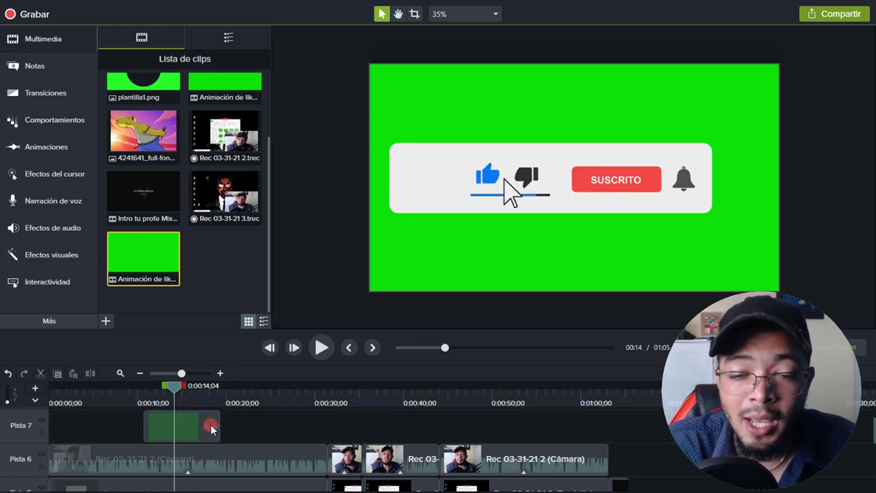
click(208, 436)
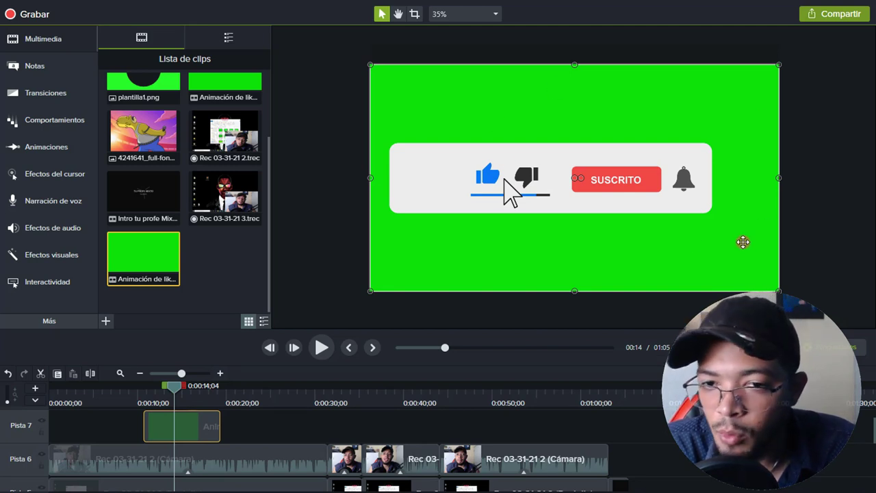
right_click(626, 247)
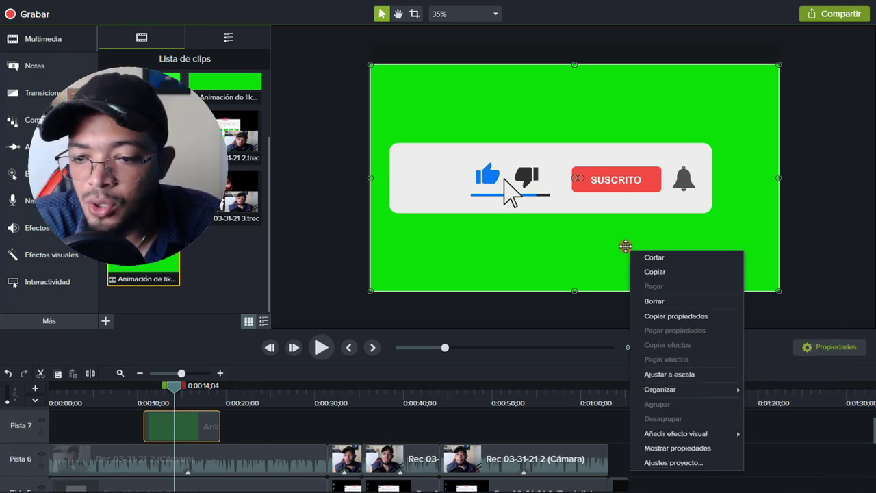
mouse_move(686, 436)
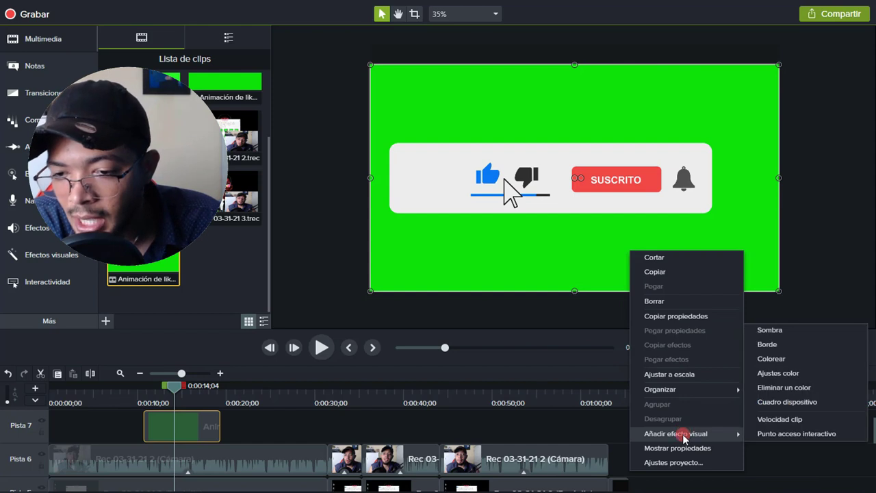
click(784, 388)
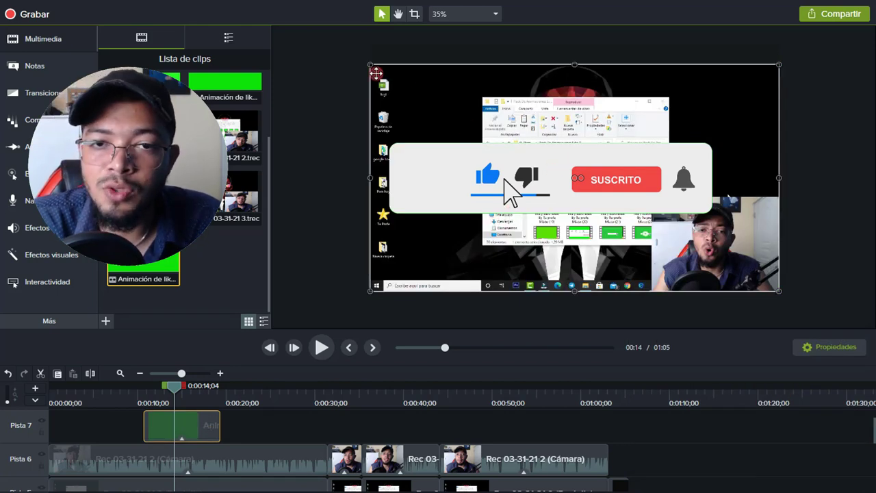
Shrink the animation overlay to about 37.8% and move it to the lower-left corner of the video frame.
drag(372, 67, 625, 206)
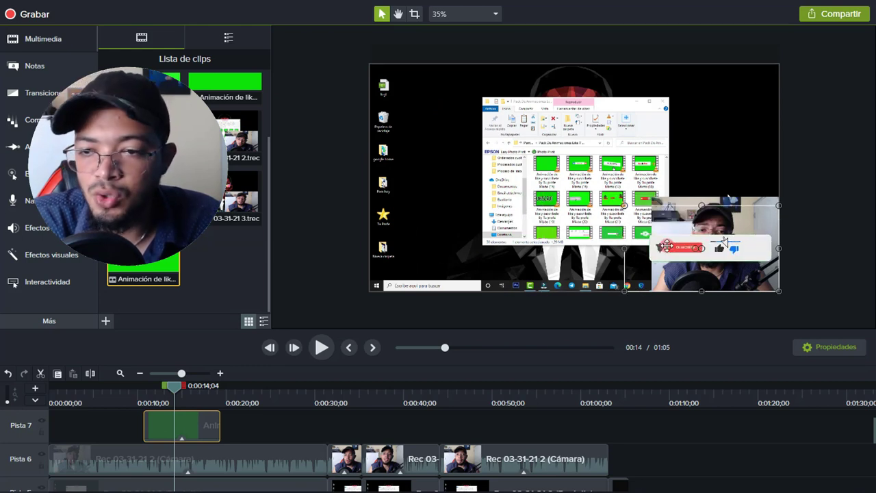
drag(734, 248, 463, 265)
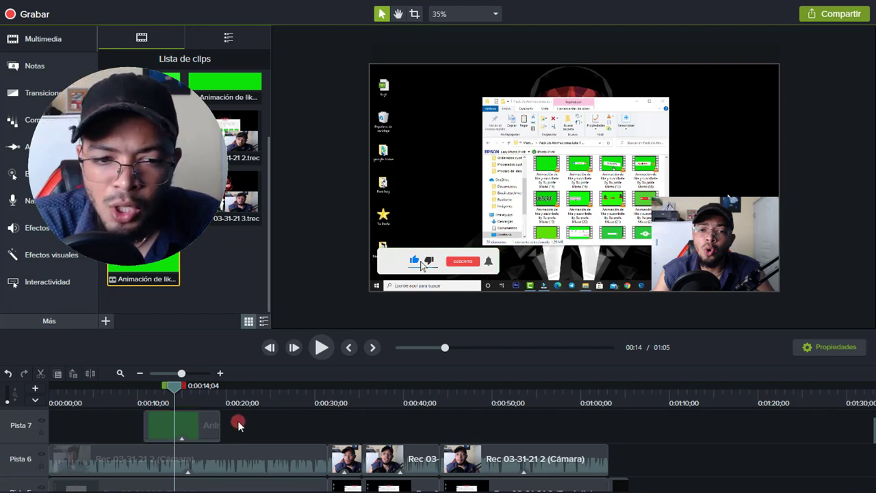
Open the properties of the animation clip on Pista 7 to examine its Eliminar un color settings.
click(195, 430)
click(703, 322)
click(843, 352)
click(801, 302)
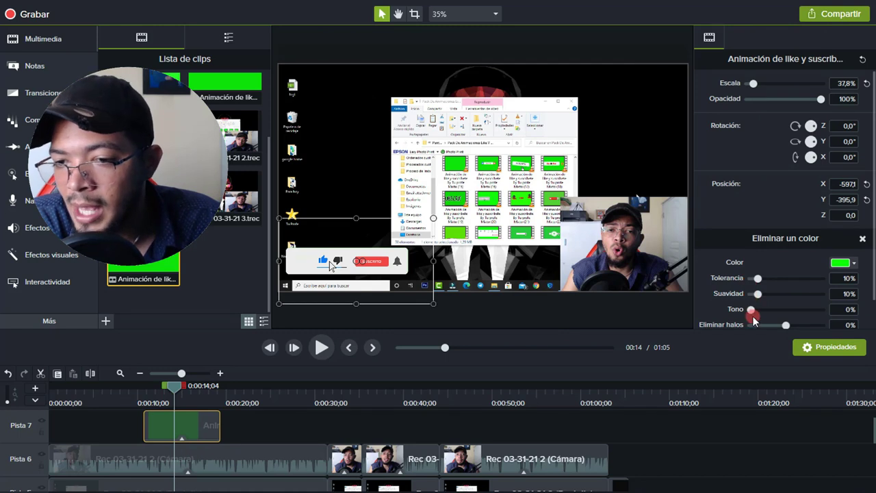
Set the Tolerancia of the animation's Eliminar un color effect to 29% and close the clip properties.
scroll(773, 313, down, 1)
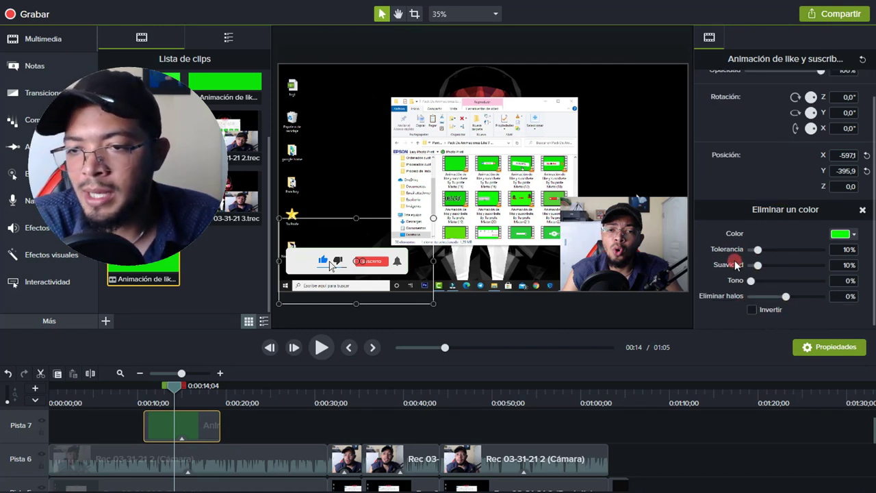
drag(757, 253, 763, 254)
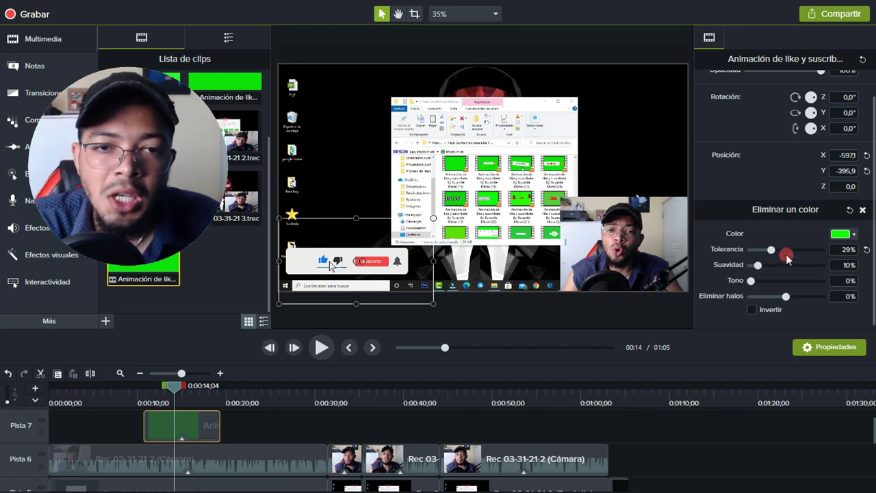
click(853, 347)
Play the video from just before the Pista 7 animation to preview the overlay, and return the playhead to 0:00:14,25.
click(180, 407)
click(141, 400)
key(space)
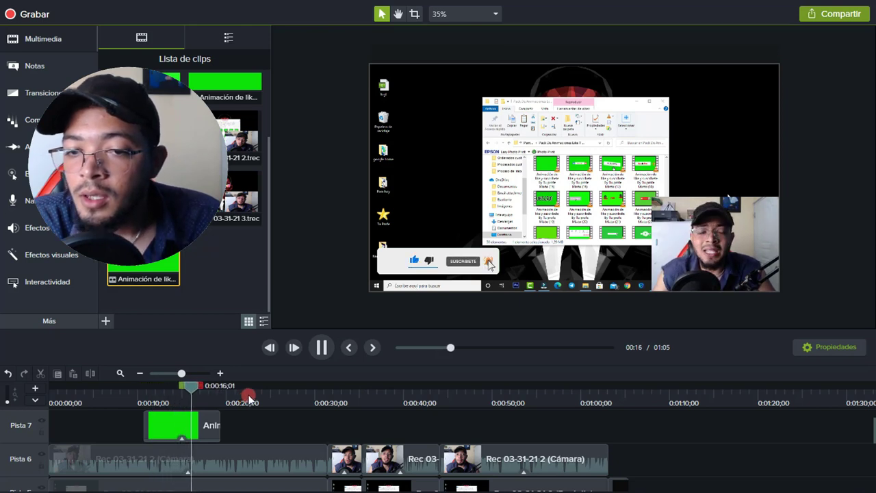
key(space)
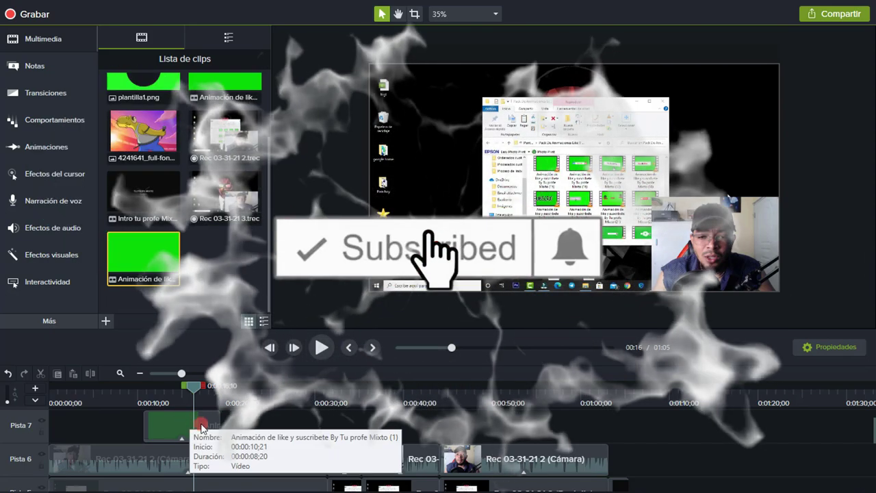
key(space)
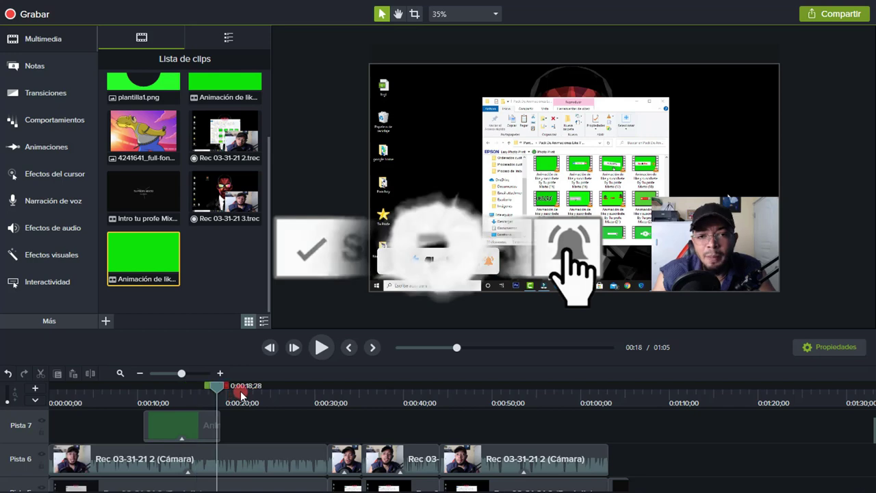
click(181, 403)
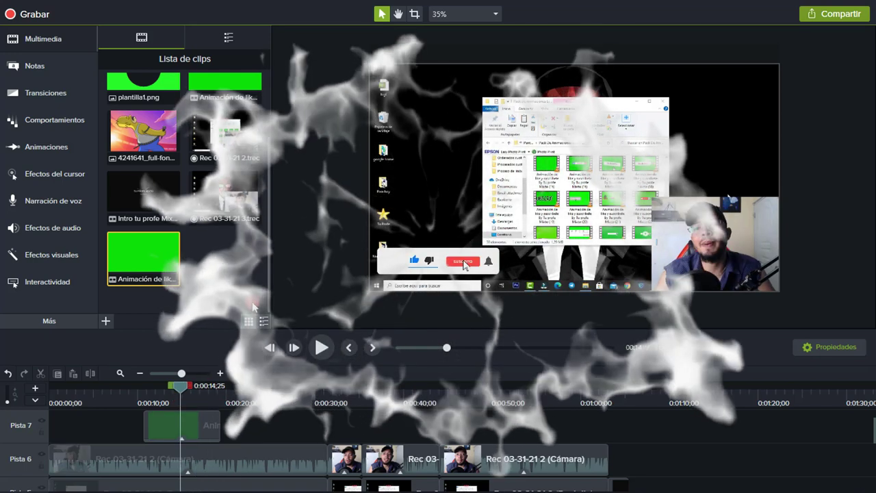